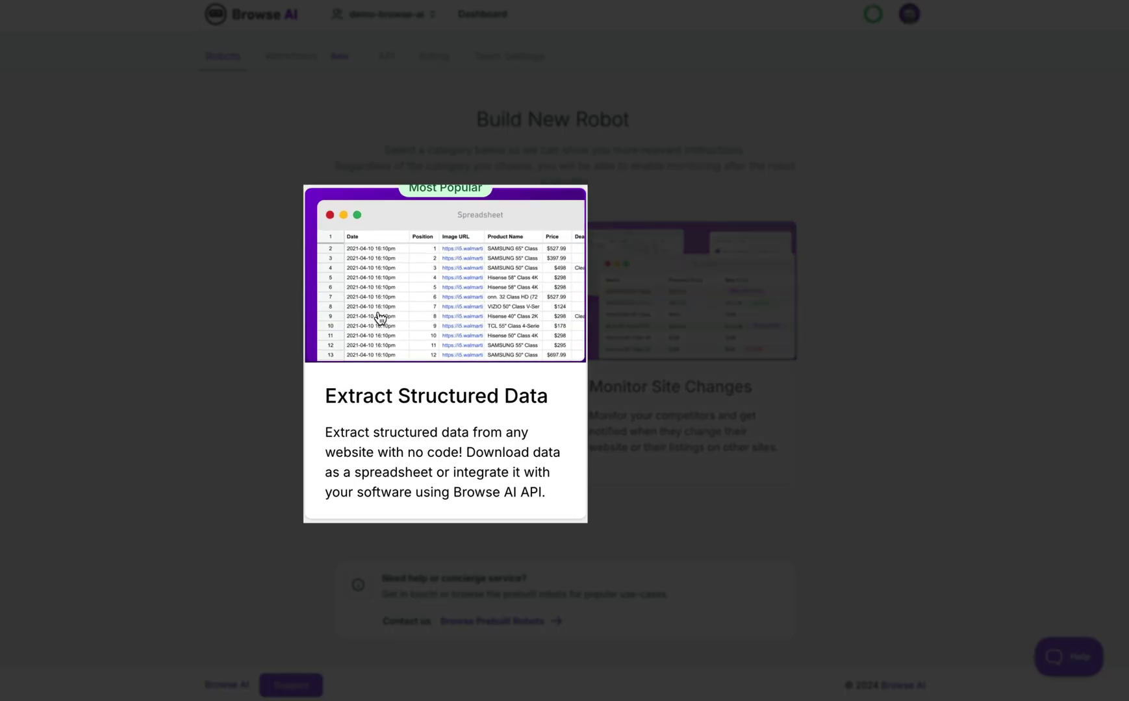
- Choose the Extract Structured Data card to open the New Data Extraction Robot form
{"action": "left_click", "coordinate": [416, 323]}
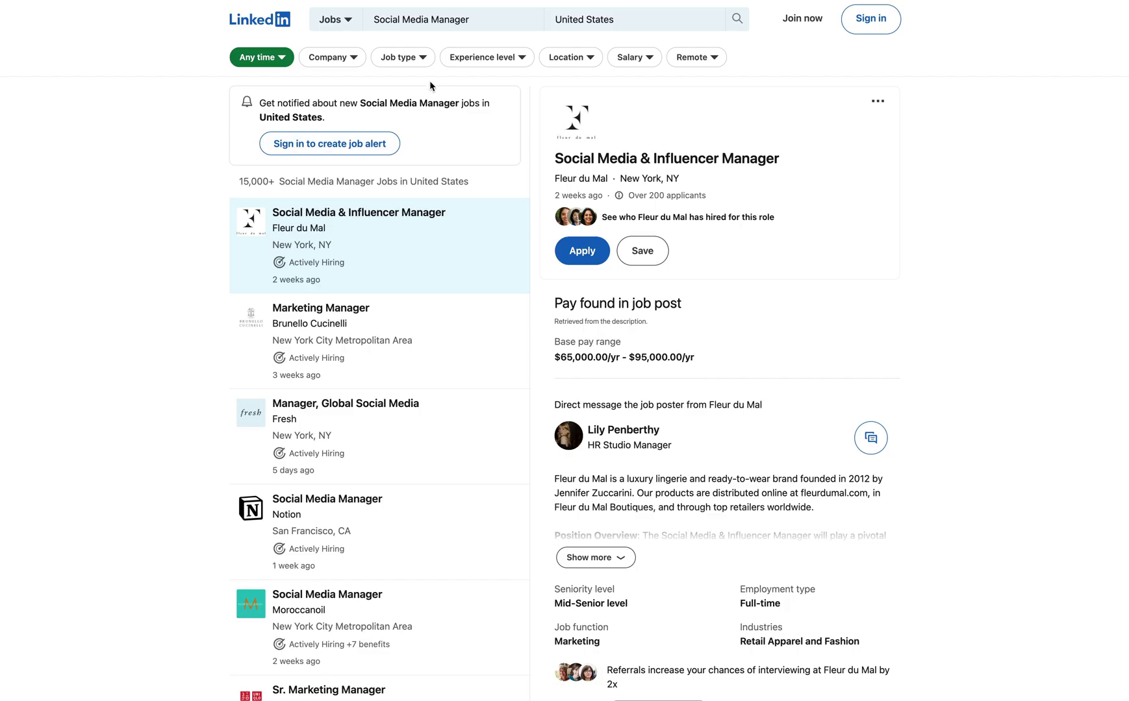
{"action": "scroll", "coordinate": [399, 260], "scroll_direction": "down", "scroll_amount": 3}
{"action": "scroll", "coordinate": [400, 259], "scroll_direction": "up", "scroll_amount": 3}
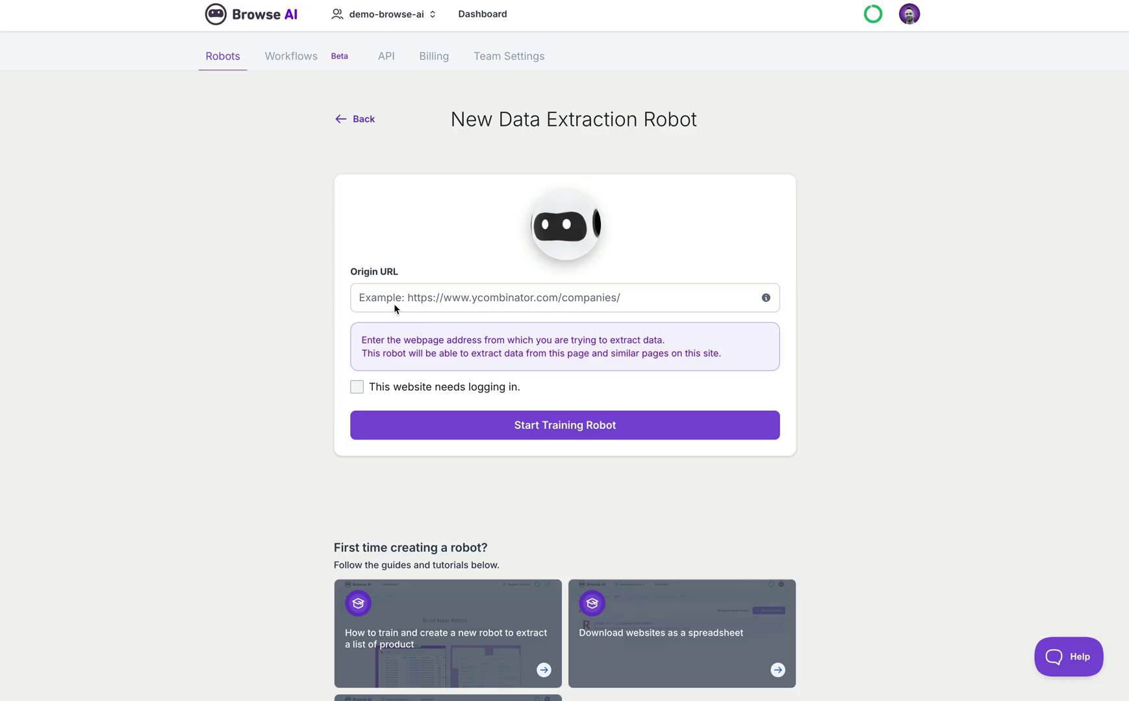
- Paste the LinkedIn Social Media Manager job search URL as origin and train it in Robot Studio
{"action": "left_click", "coordinate": [382, 296]}
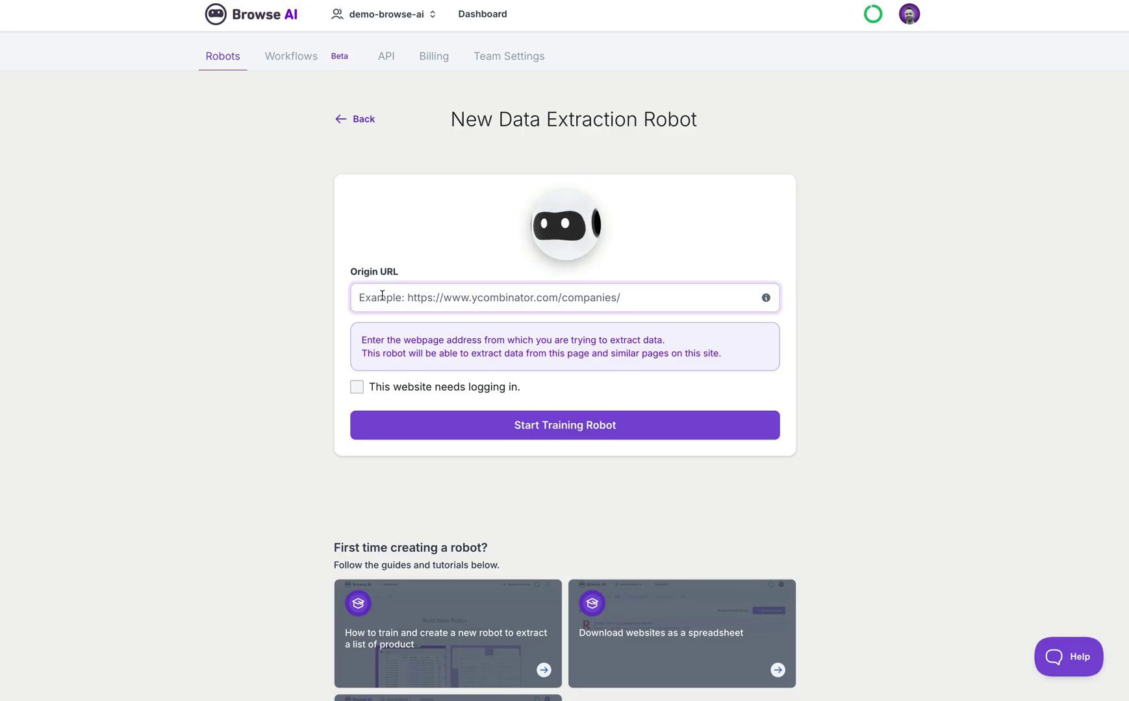
{"action": "key", "text": "ctrl+v"}
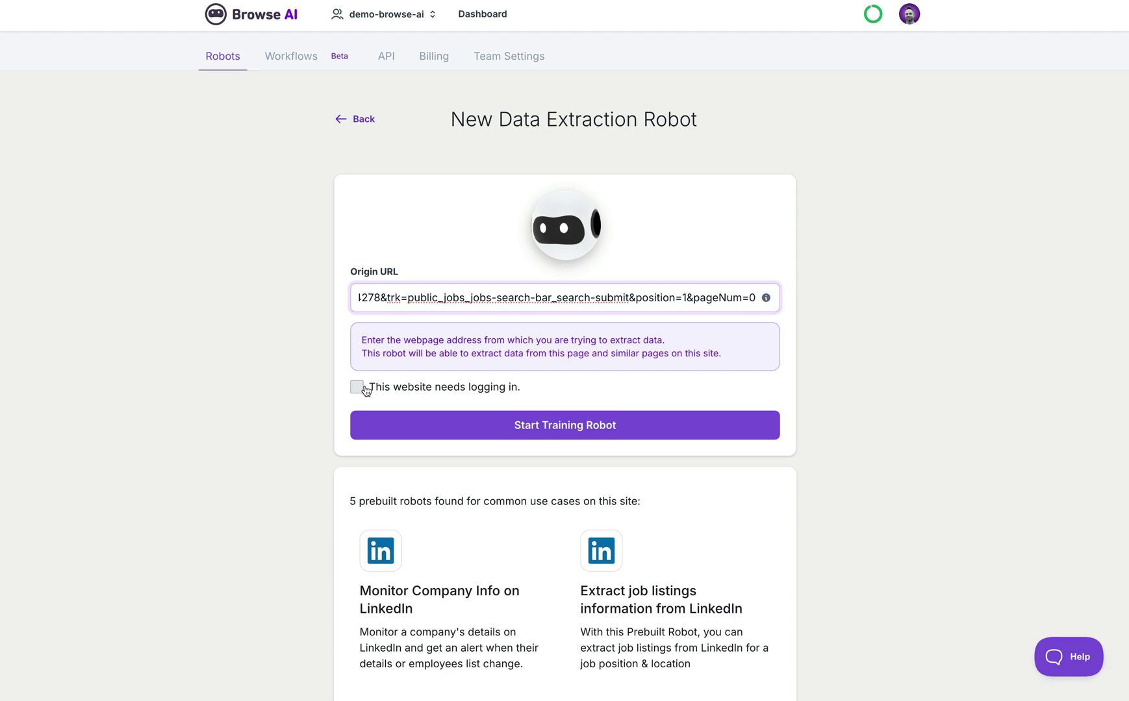
{"action": "left_click", "coordinate": [439, 425]}
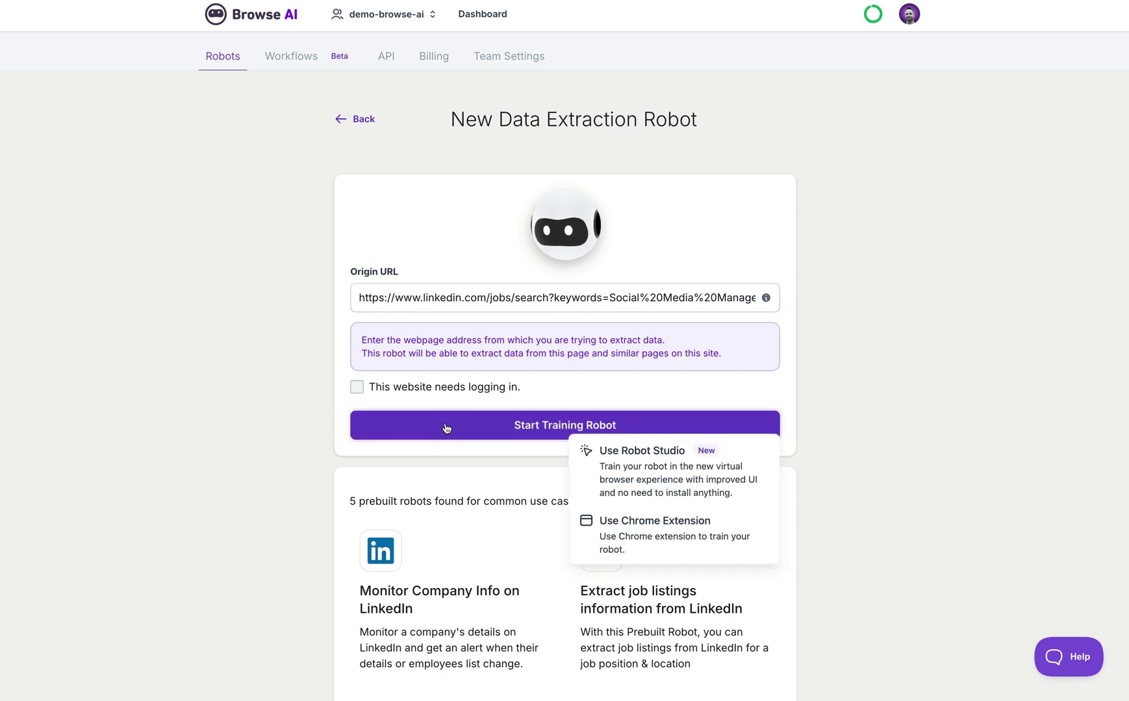
{"action": "left_click", "coordinate": [605, 467]}
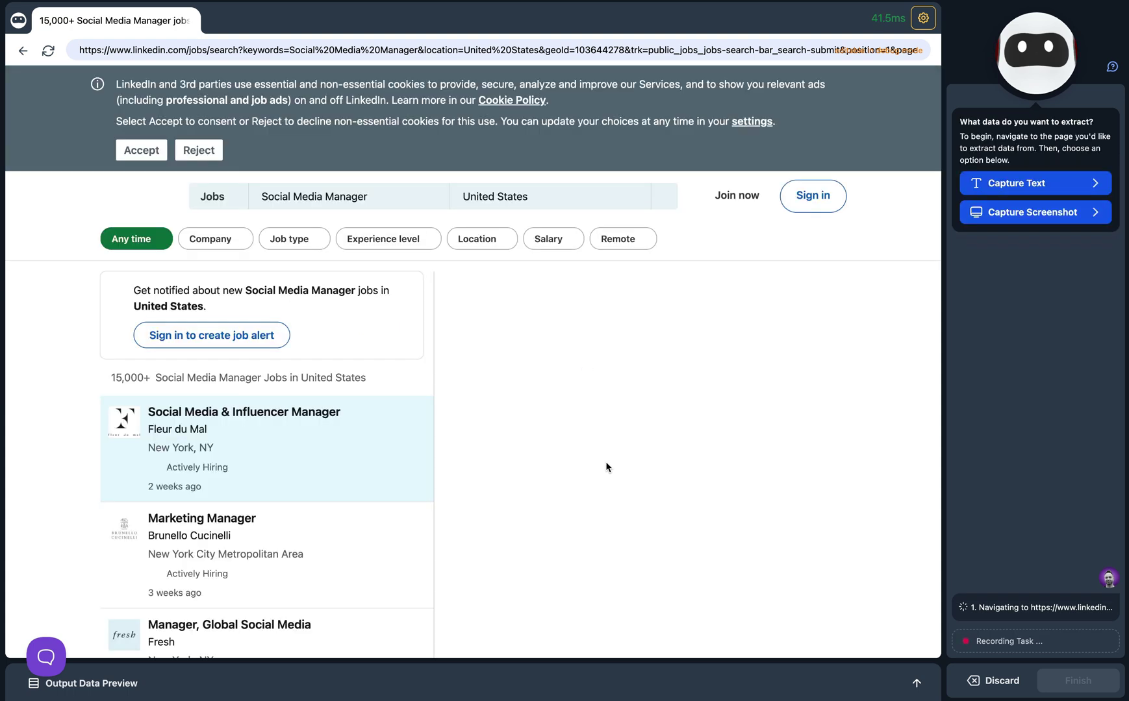
- Capture text from a list by selecting the LinkedIn job cards as the Job Listings list
{"action": "left_click", "coordinate": [990, 186]}
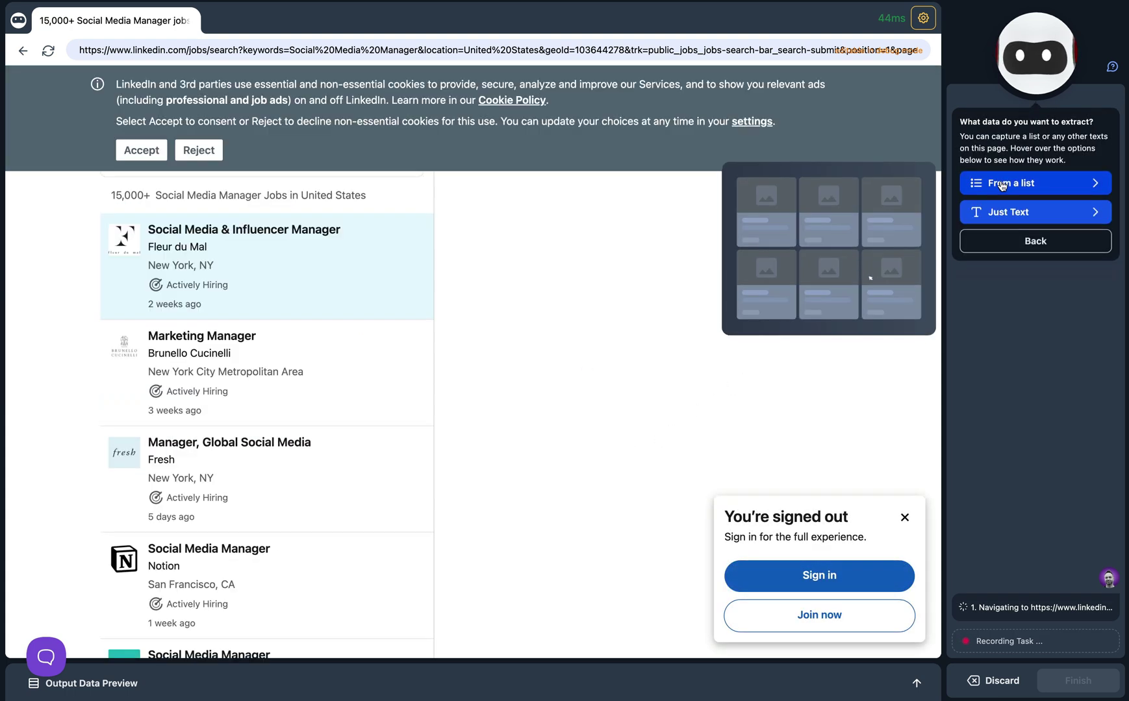
{"action": "left_click", "coordinate": [991, 184]}
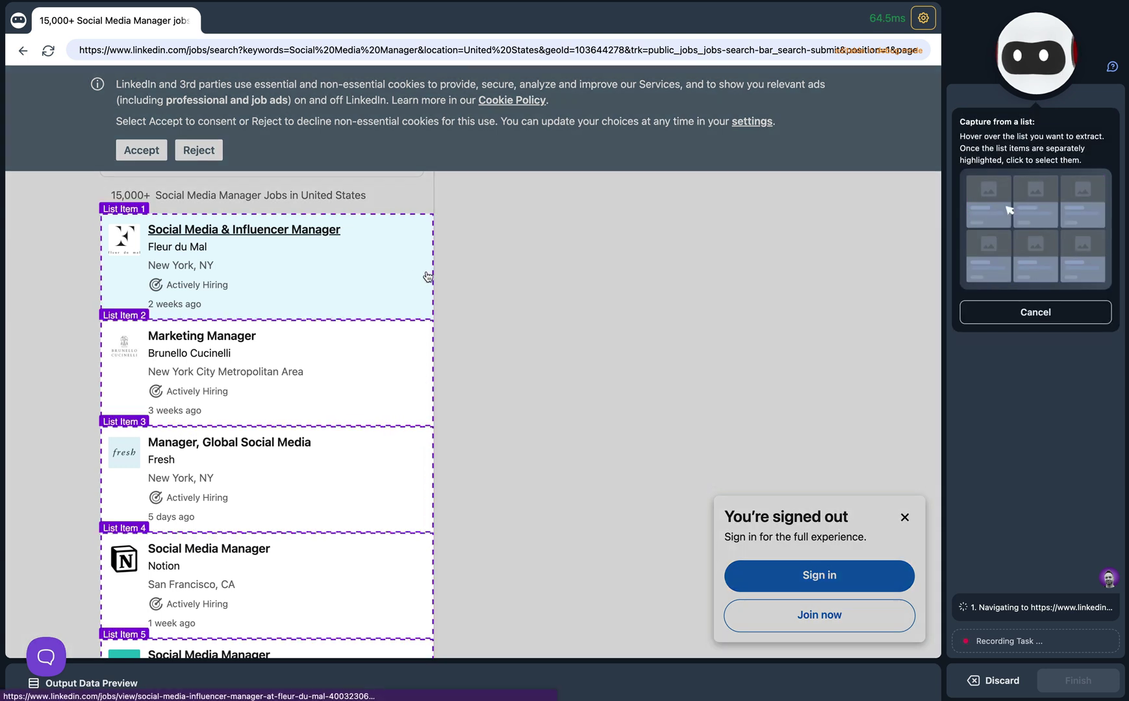
{"action": "left_click", "coordinate": [426, 277]}
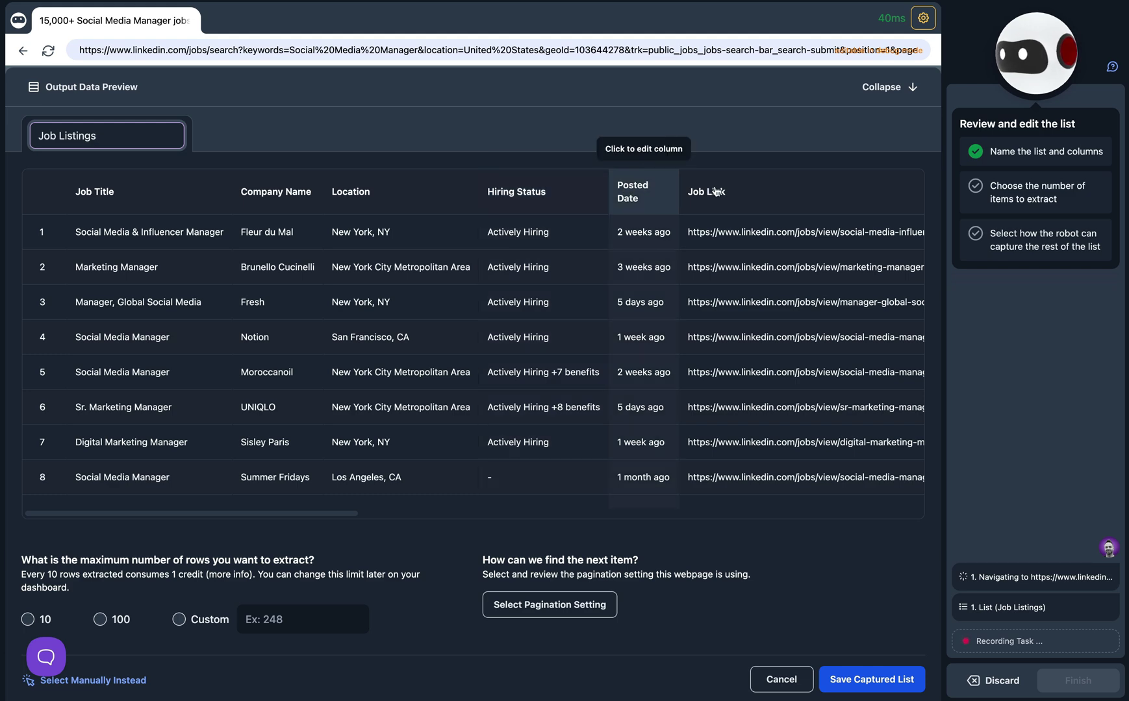
- Rename the captured list to 'Jobs' and the Job Title column to 'Title'
{"action": "scroll", "coordinate": [718, 191], "scroll_direction": "right", "scroll_amount": 10}
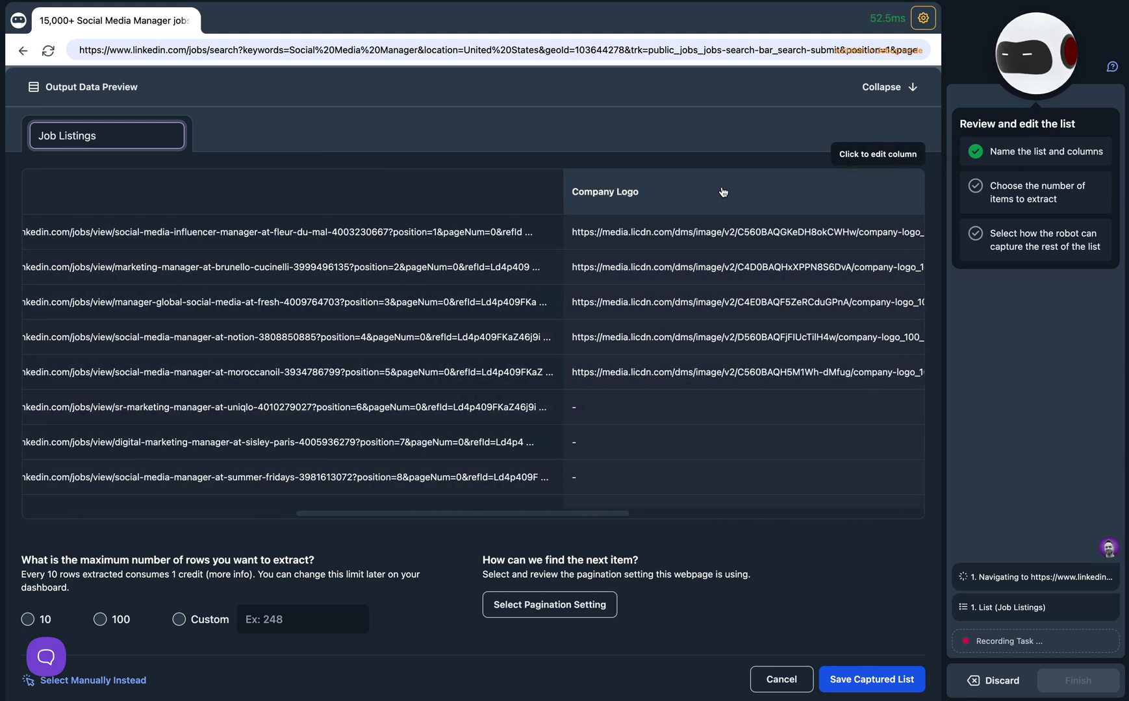
{"action": "scroll", "coordinate": [722, 191], "scroll_direction": "right", "scroll_amount": 15}
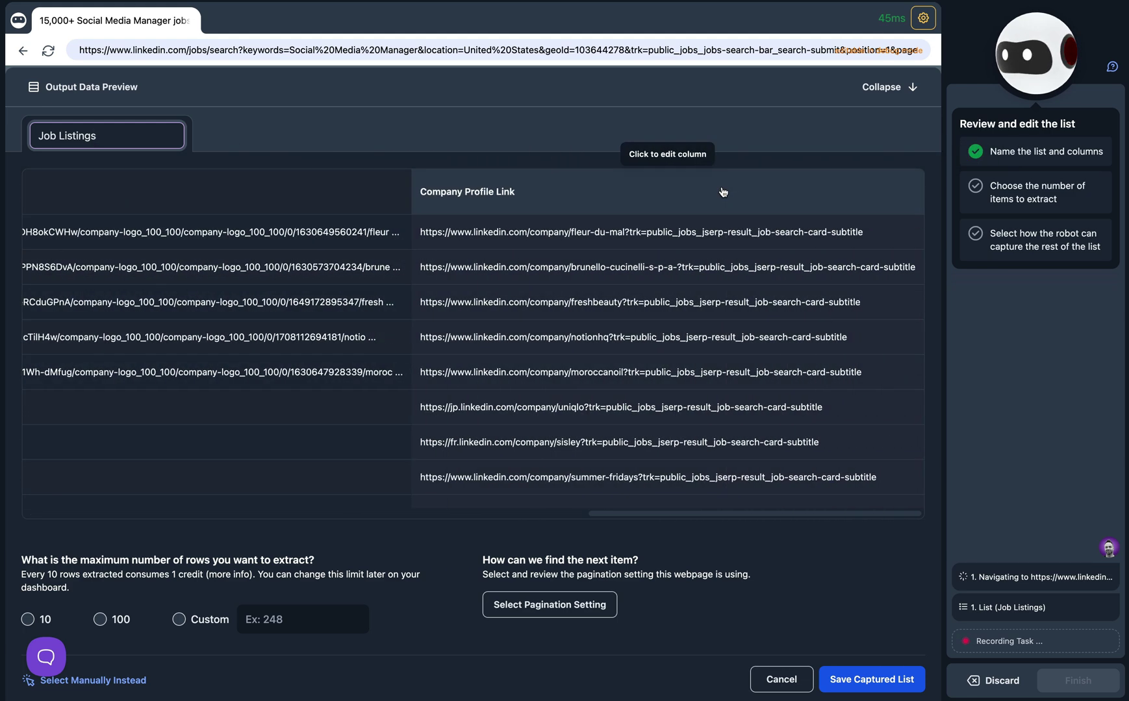
{"action": "scroll", "coordinate": [722, 192], "scroll_direction": "left", "scroll_amount": 20}
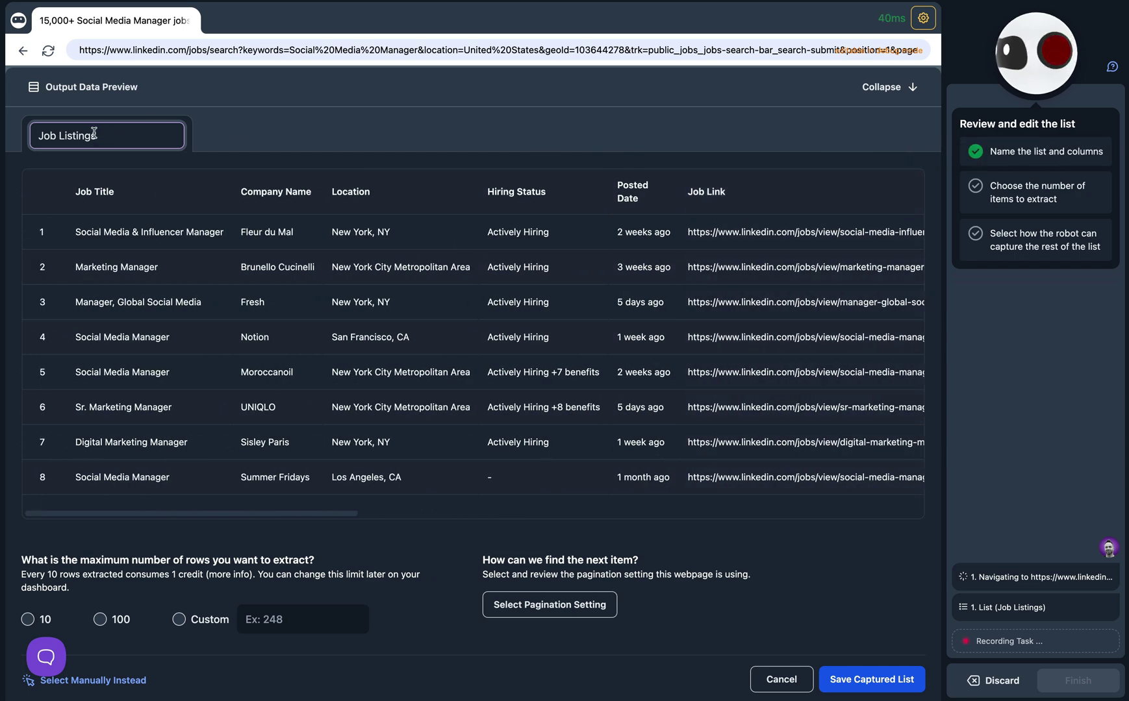
{"action": "key", "text": "BackSpace"}
{"action": "key", "text": "BackSpace"}
{"action": "key", "text": "BackSpace"}
{"action": "left_click", "coordinate": [120, 192]}
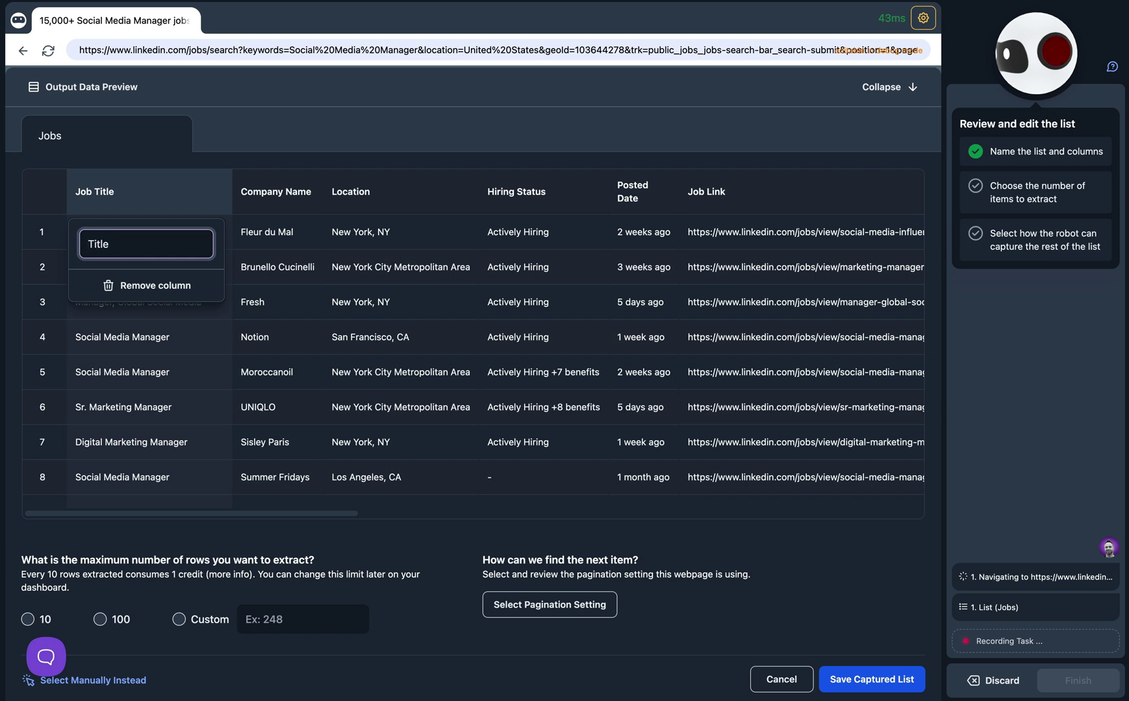
{"action": "key", "text": "Return"}
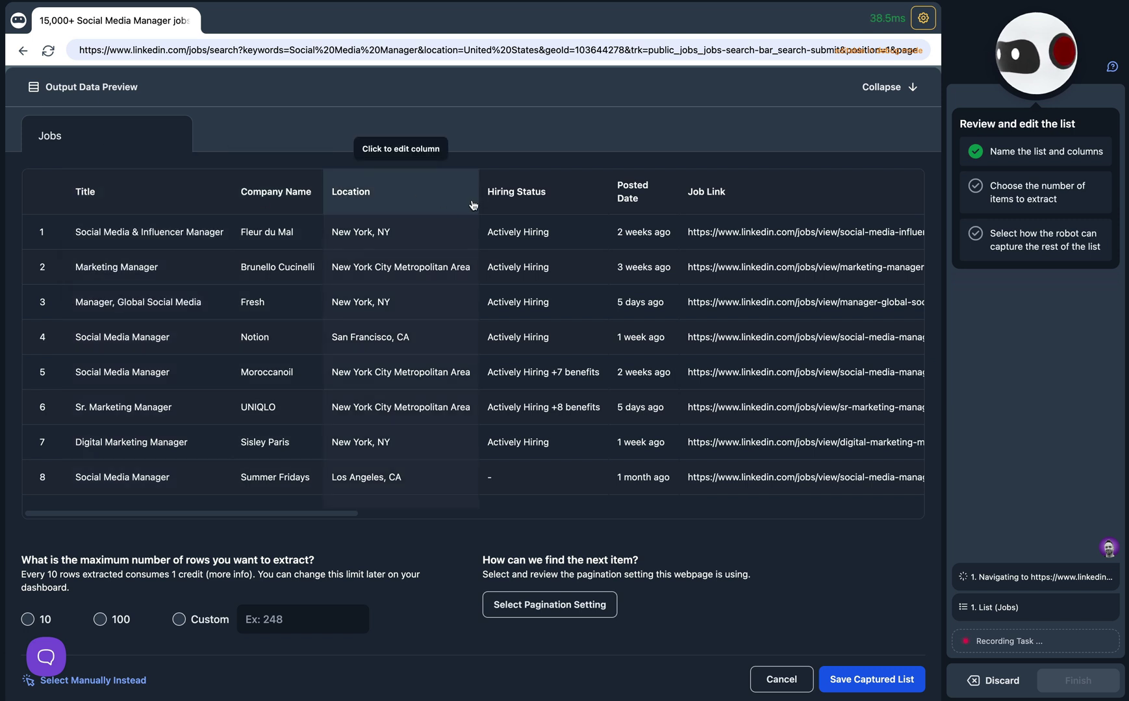
- Remove the Company Logo and Company Profile Link columns and limit extraction to 100 rows
{"action": "scroll", "coordinate": [715, 199], "scroll_direction": "right", "scroll_amount": 10}
{"action": "left_click", "coordinate": [749, 199]}
{"action": "left_click", "coordinate": [692, 285]}
{"action": "left_click", "coordinate": [701, 197]}
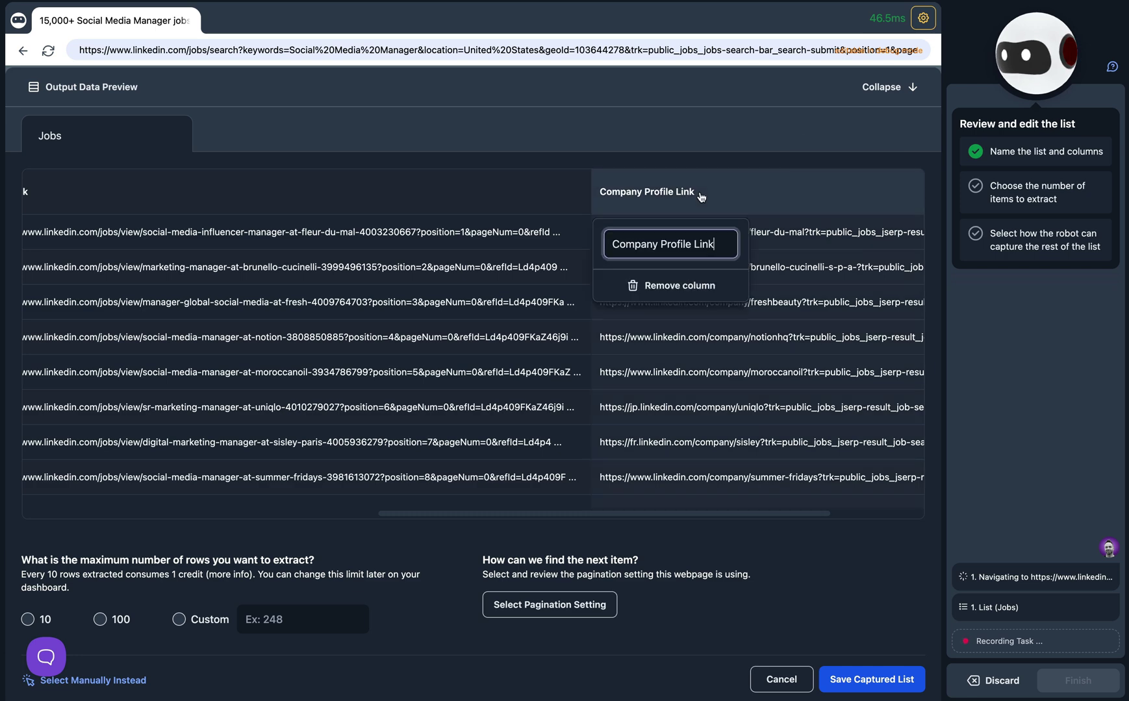
{"action": "left_click", "coordinate": [689, 285]}
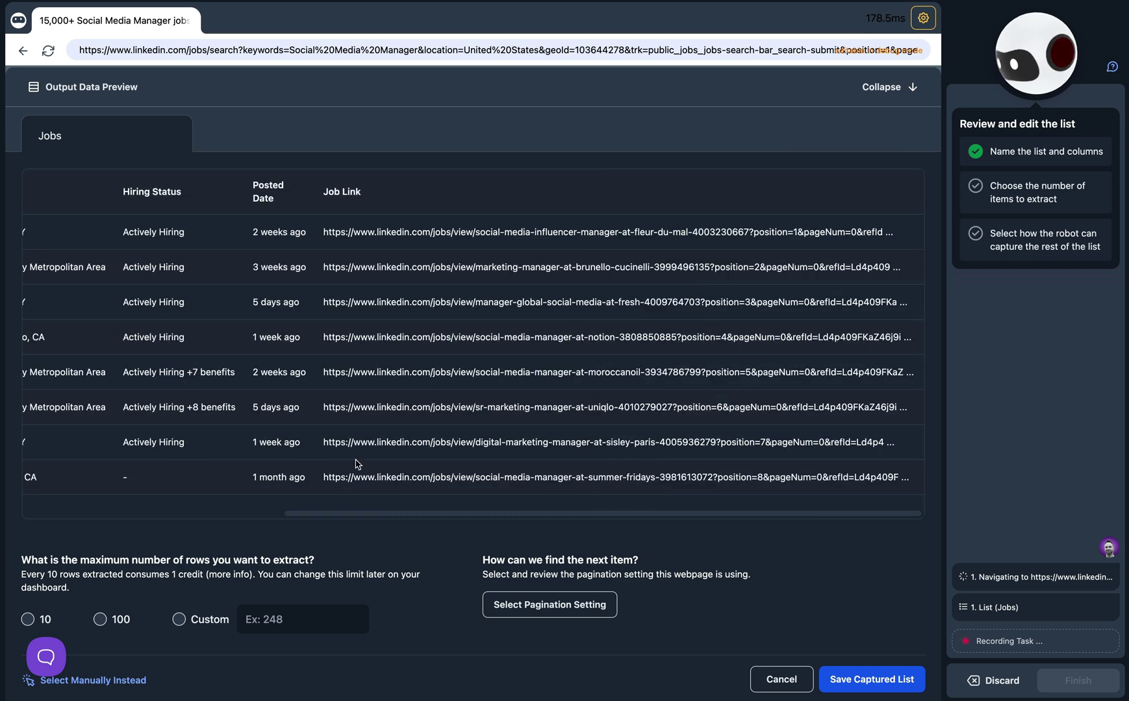
{"action": "left_click", "coordinate": [101, 620]}
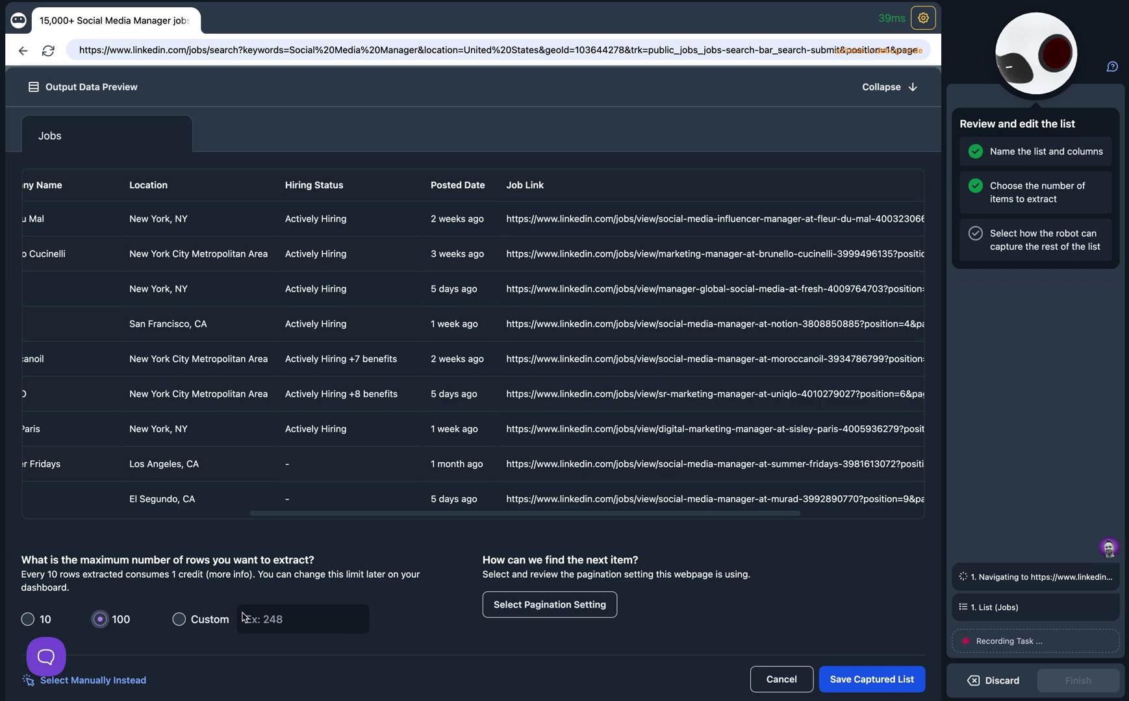
- Set the Jobs list pagination to 'Scroll down to load more items'
{"action": "left_click", "coordinate": [511, 610]}
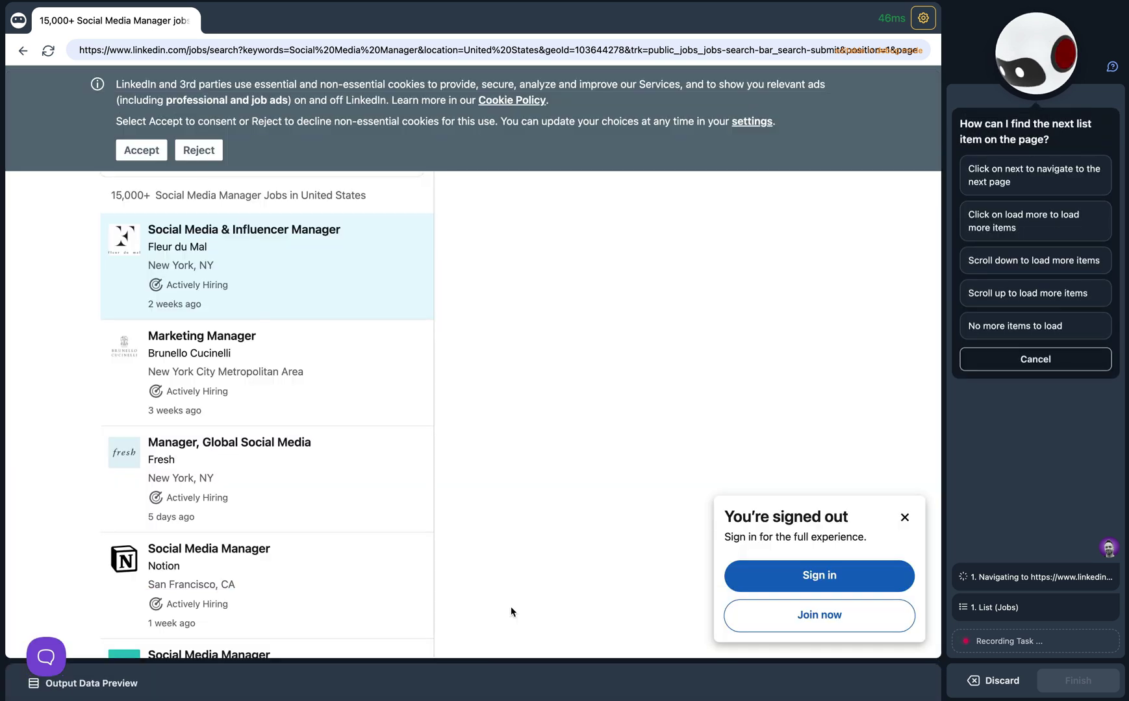
{"action": "scroll", "coordinate": [386, 448], "scroll_direction": "down", "scroll_amount": 5}
{"action": "scroll", "coordinate": [385, 450], "scroll_direction": "down", "scroll_amount": 20}
{"action": "scroll", "coordinate": [385, 450], "scroll_direction": "down", "scroll_amount": 10}
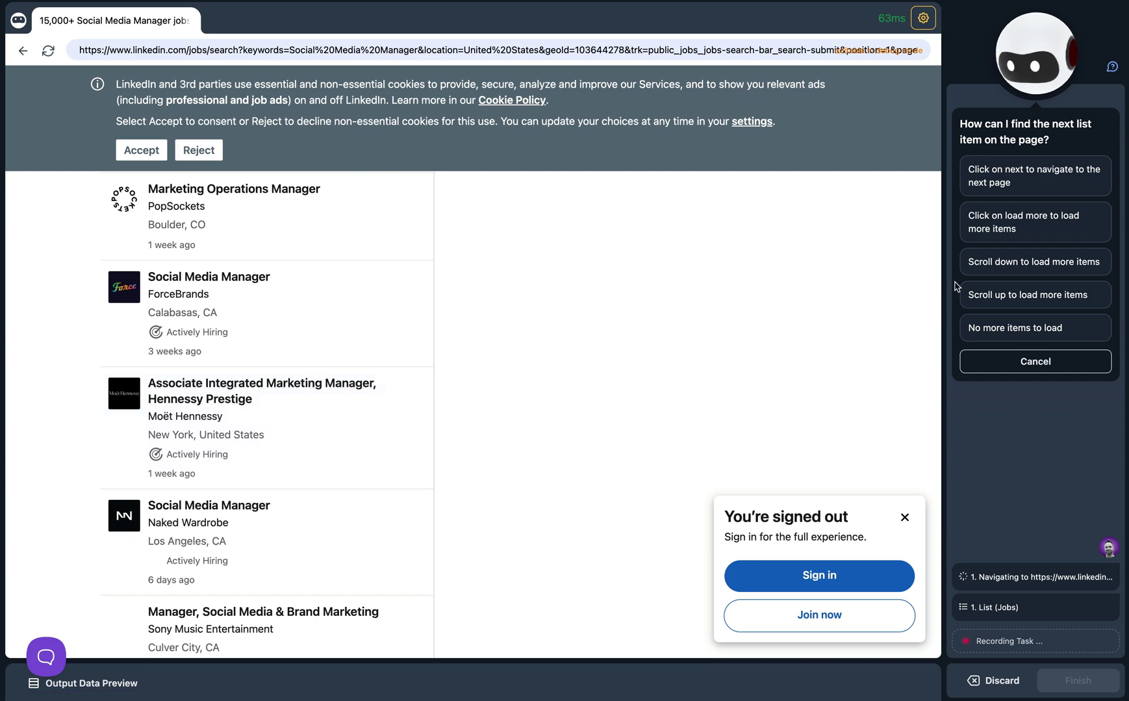
{"action": "left_click", "coordinate": [985, 264]}
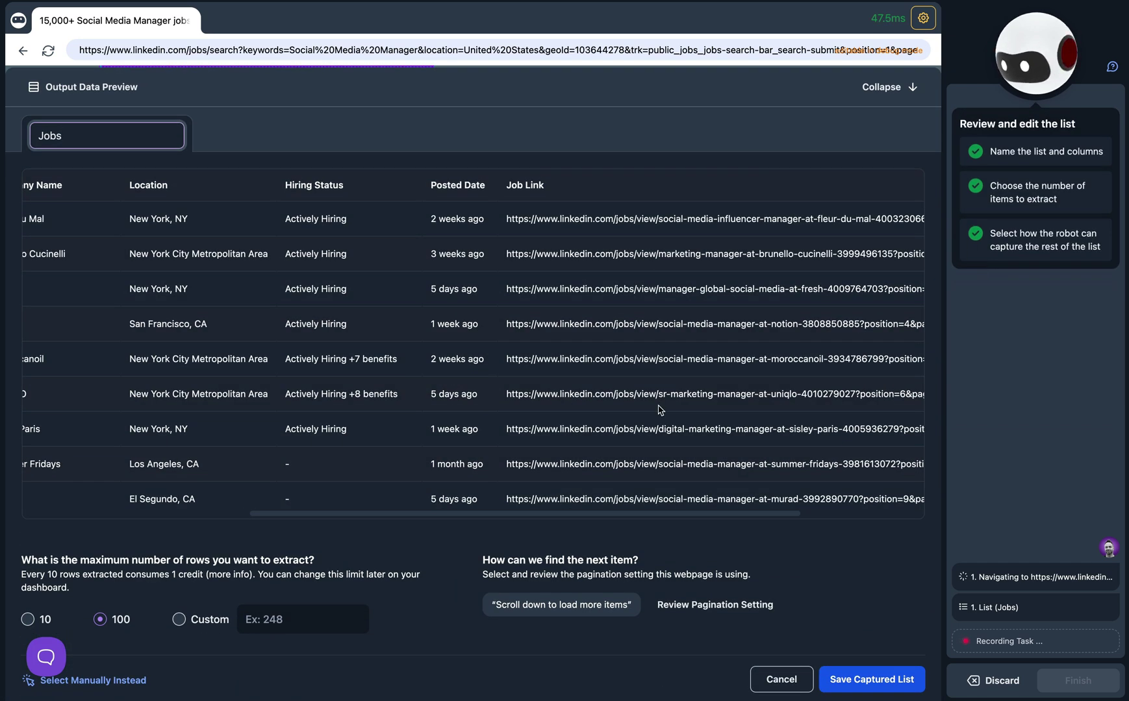
- Save the captured Jobs list and delete its Location field
{"action": "left_click", "coordinate": [840, 679]}
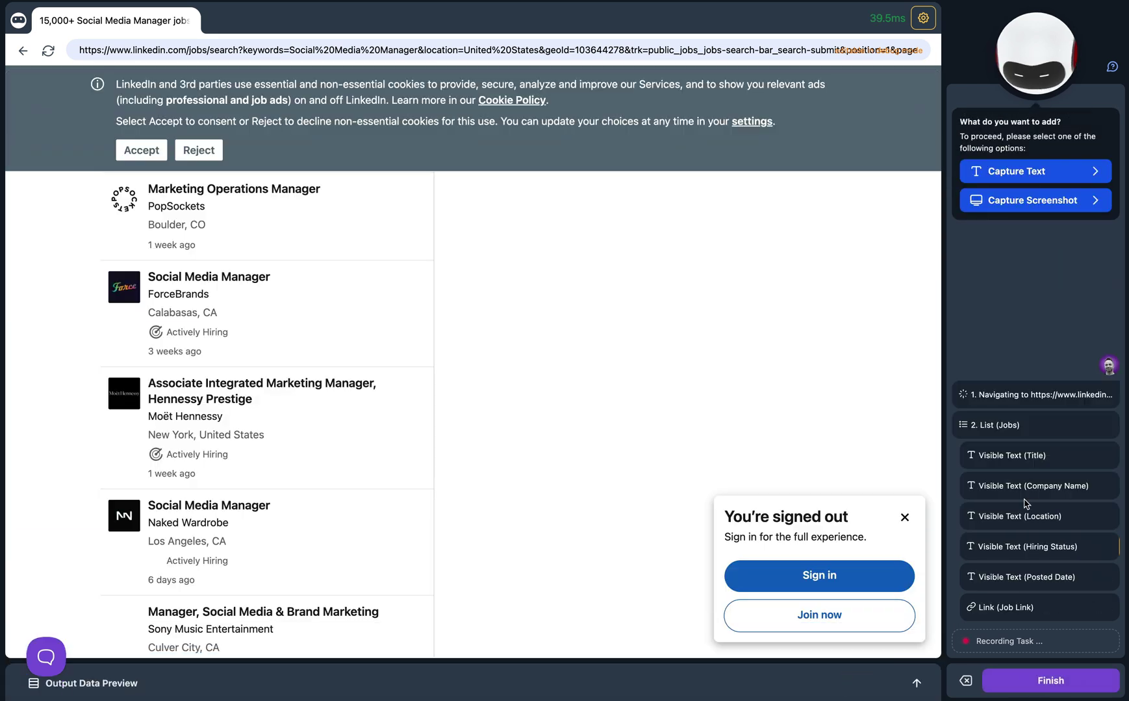
{"action": "mouse_move", "coordinate": [1106, 426]}
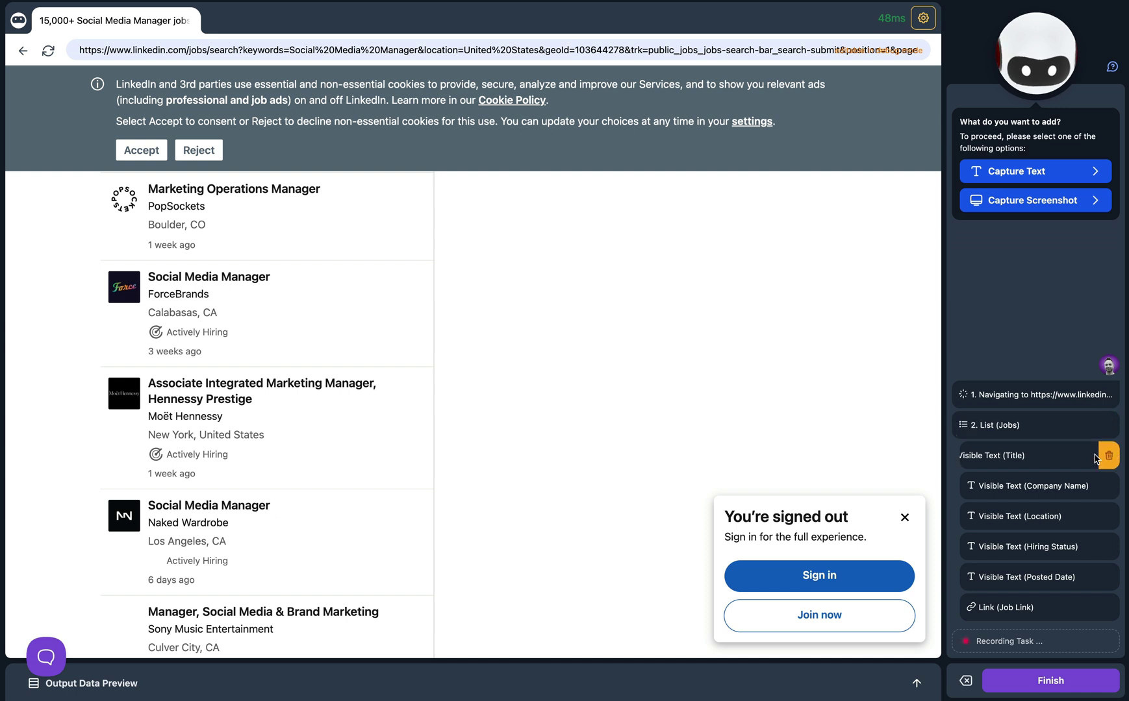
{"action": "mouse_move", "coordinate": [1083, 521]}
{"action": "mouse_move", "coordinate": [1079, 544]}
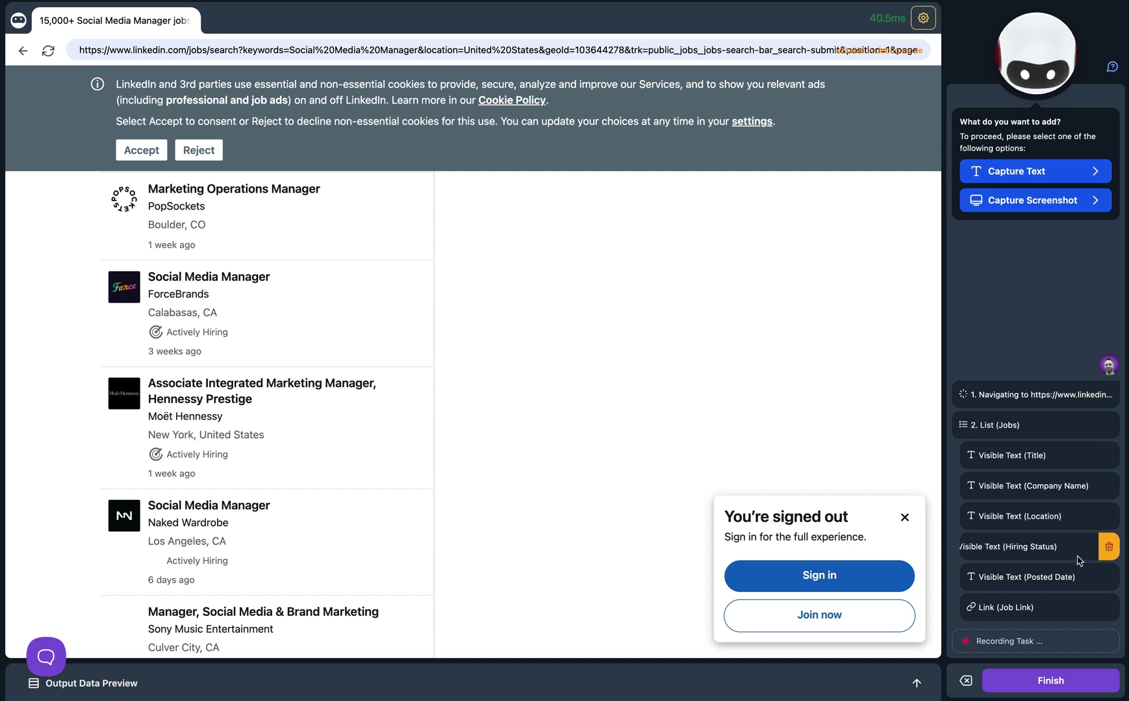
{"action": "mouse_move", "coordinate": [1078, 573]}
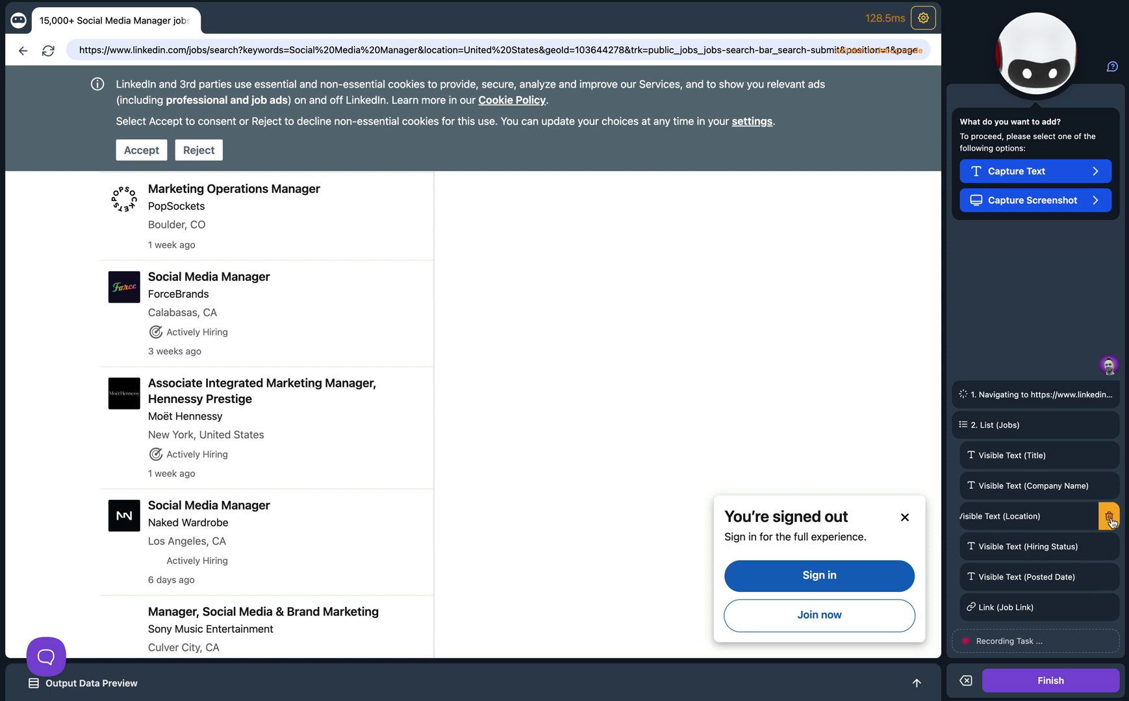
{"action": "left_click", "coordinate": [1109, 519]}
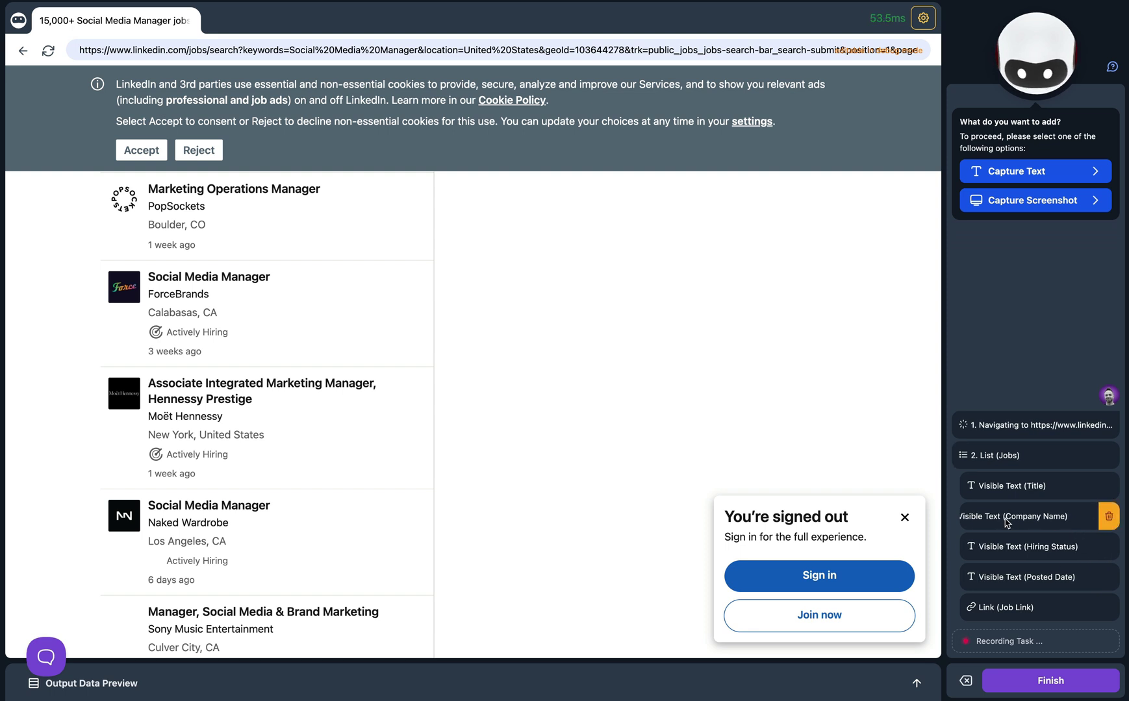
- Review the Jobs output data preview and confirm the list settings with Continue
{"action": "left_click", "coordinate": [916, 683]}
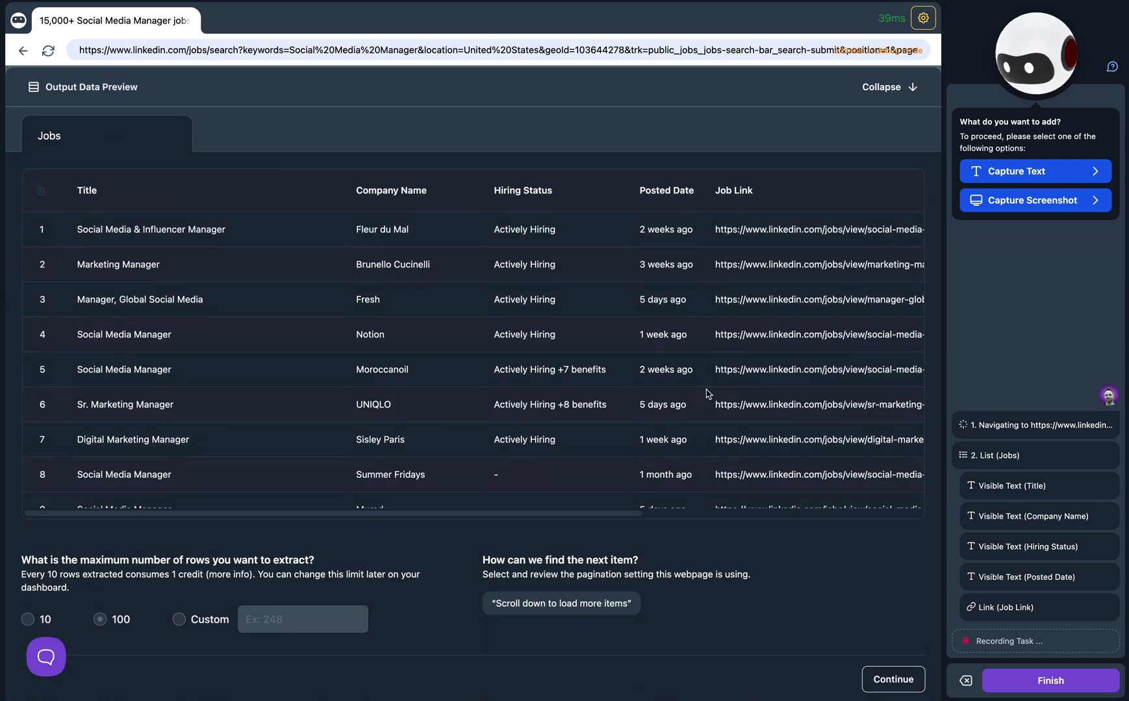
{"action": "scroll", "coordinate": [589, 286], "scroll_direction": "right", "scroll_amount": 5}
{"action": "scroll", "coordinate": [589, 286], "scroll_direction": "left", "scroll_amount": 5}
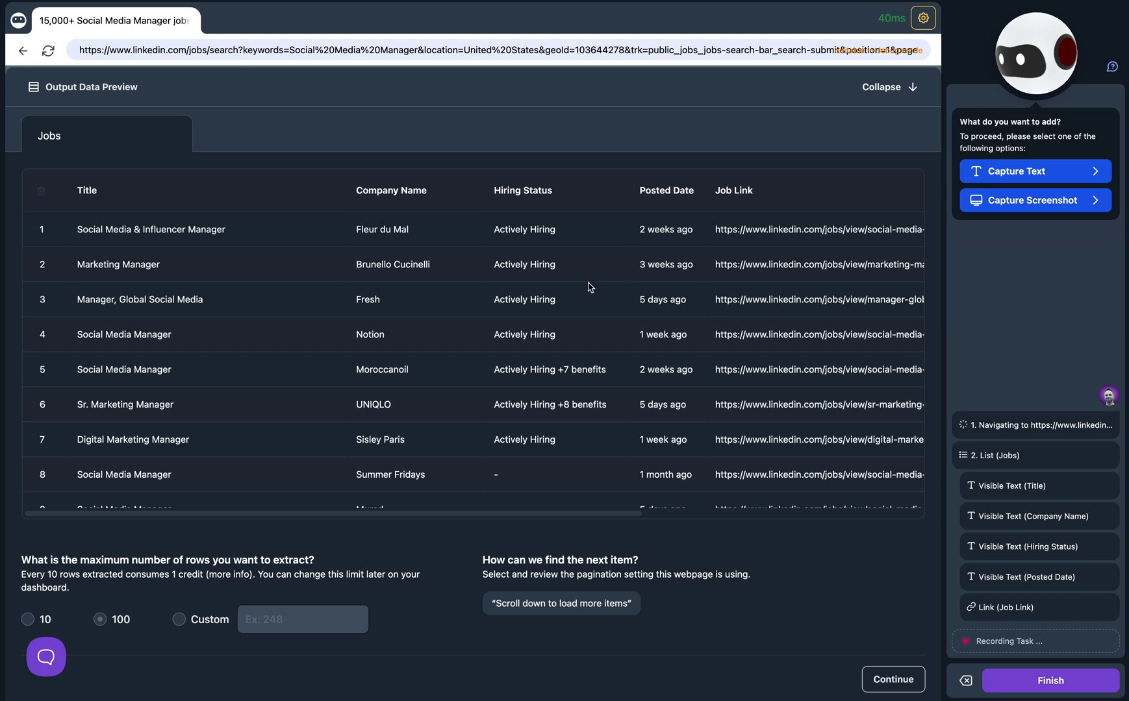
{"action": "left_click", "coordinate": [890, 675]}
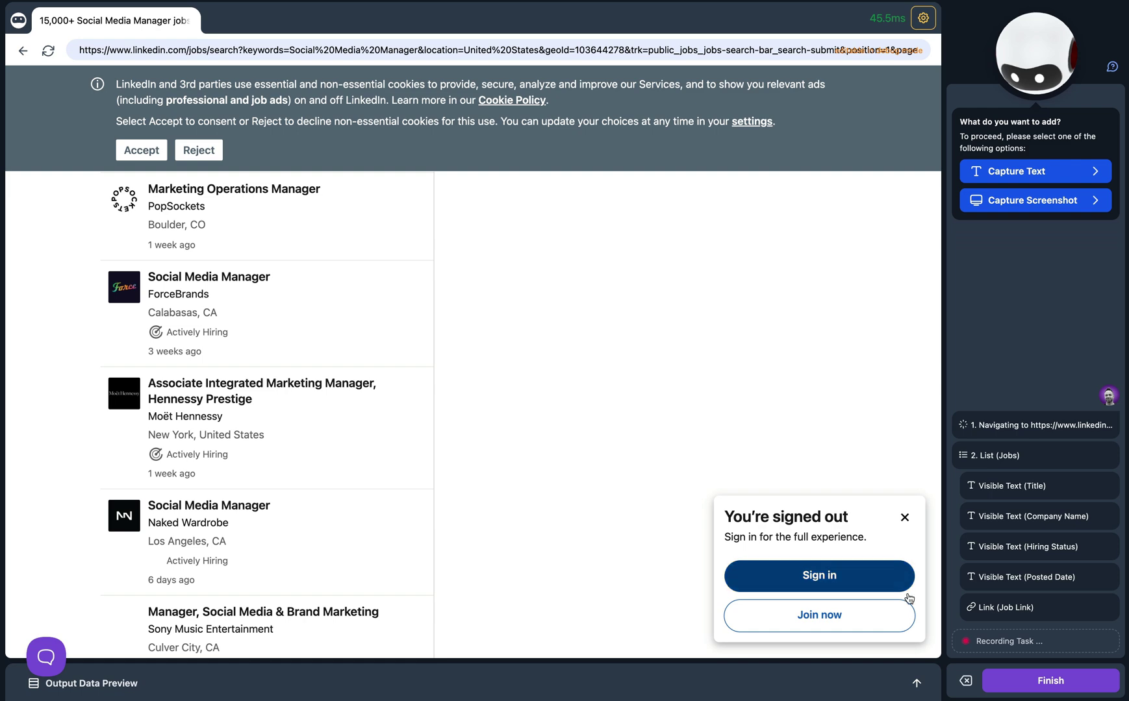
- Finish recording and save the robot as 'Extract data from 15,000+ Social Media Manager jobs in United States'
{"action": "left_click", "coordinate": [1020, 682]}
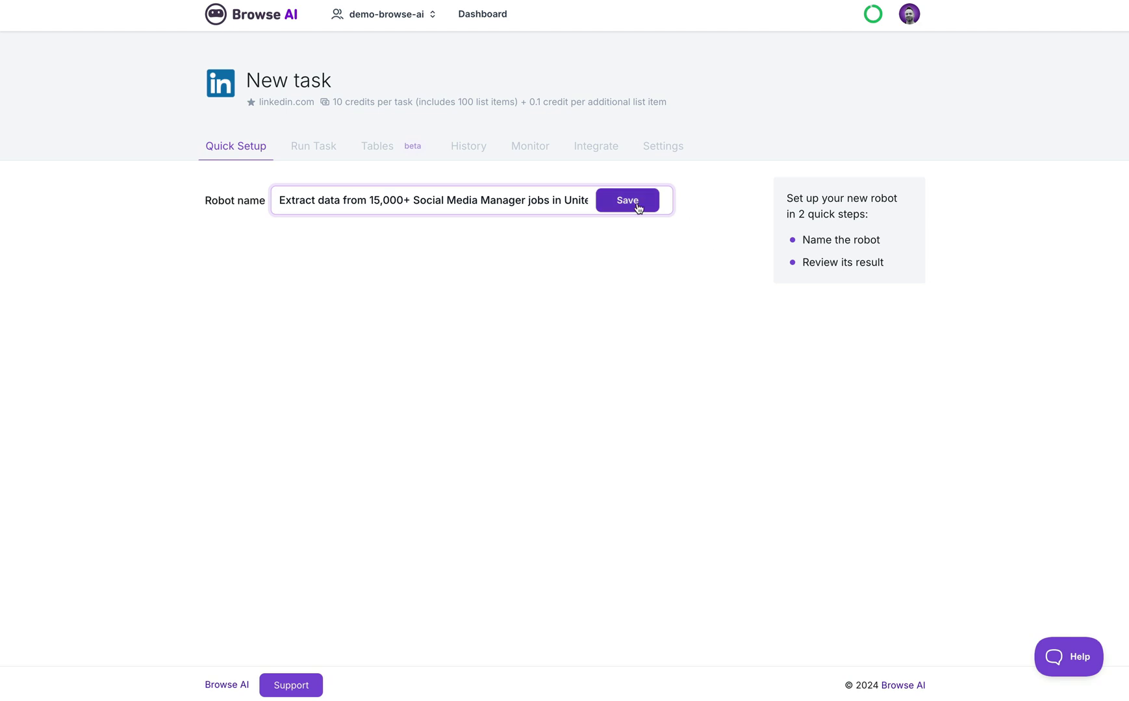
{"action": "left_click", "coordinate": [635, 207]}
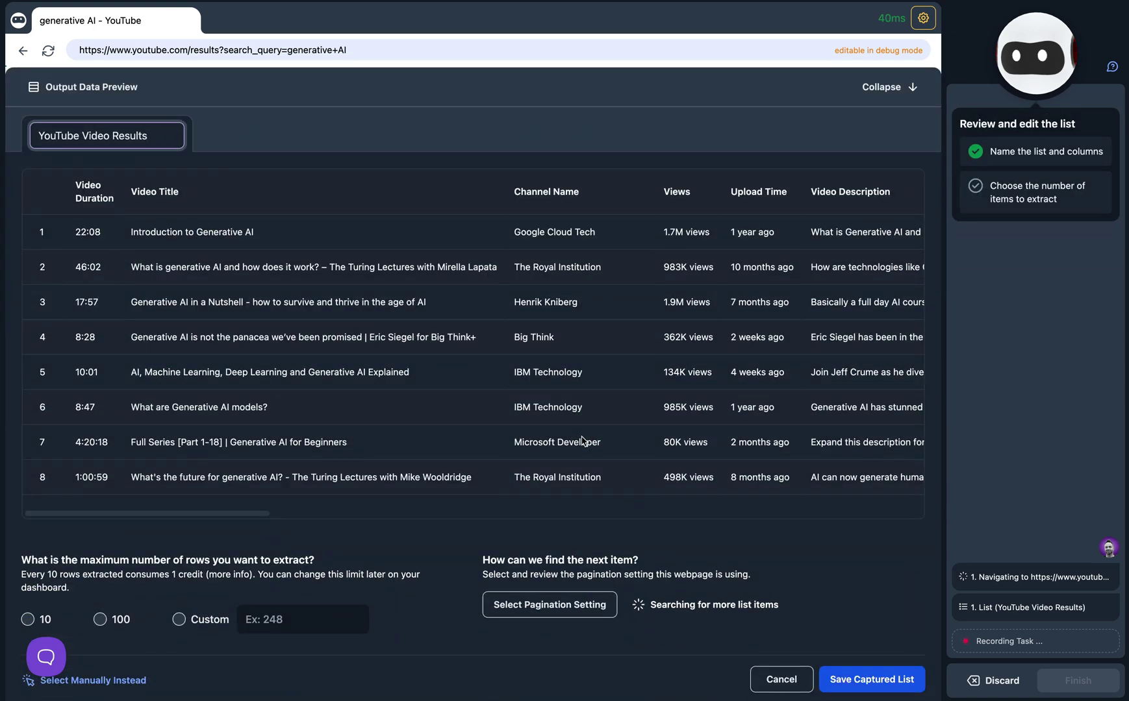
- Select the LinkedIn Social Media Manager job cards in Robot Studio as a list to capture
{"action": "left_click", "coordinate": [427, 276]}
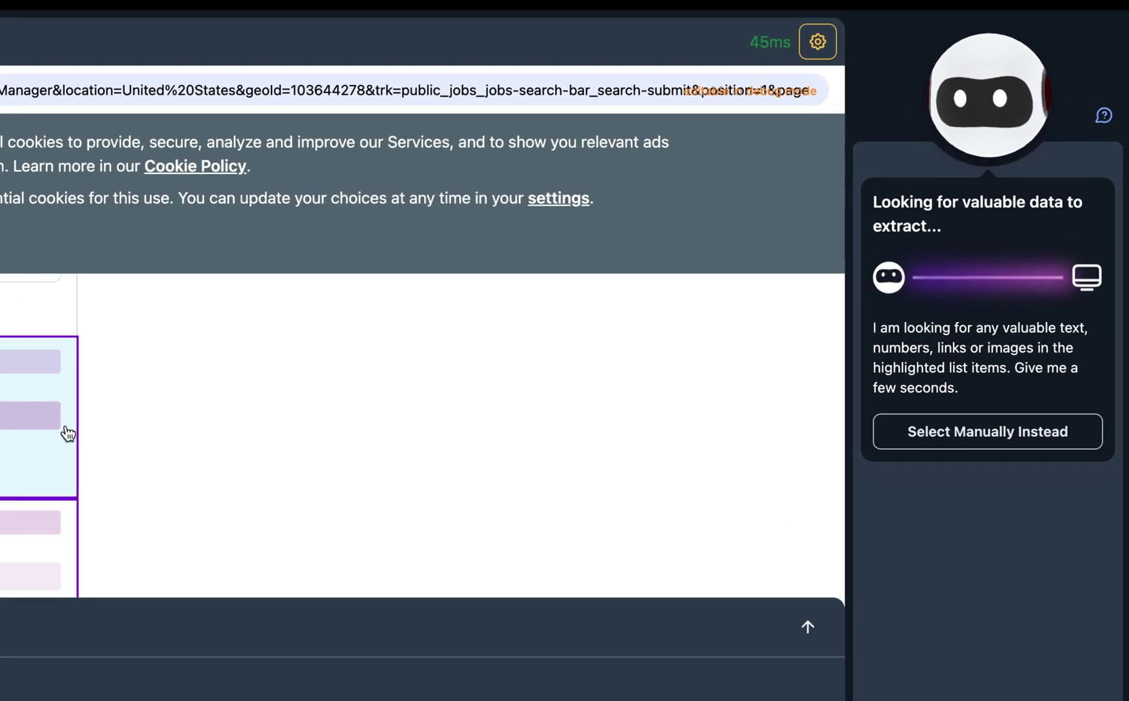